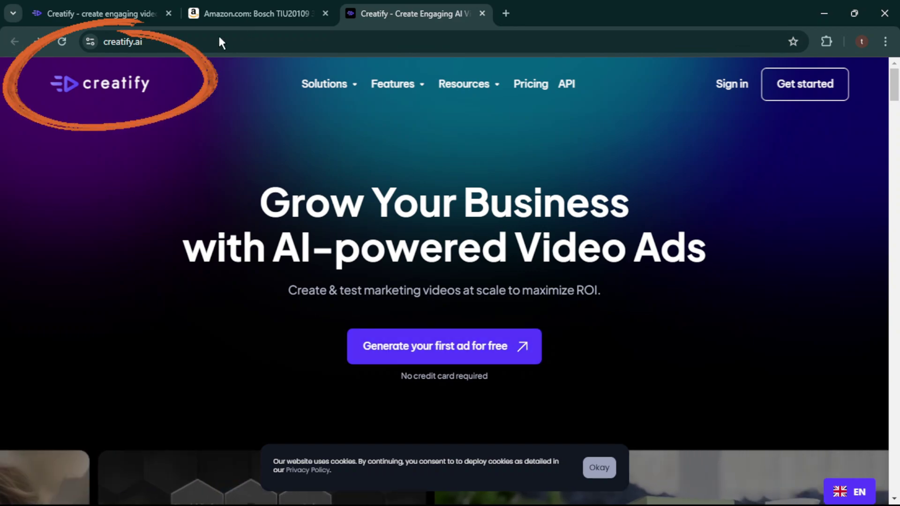
# Scroll down the Creatify homepage to view its AI-powered video ad offering.
pyautogui.scroll(-6, 260, 220)
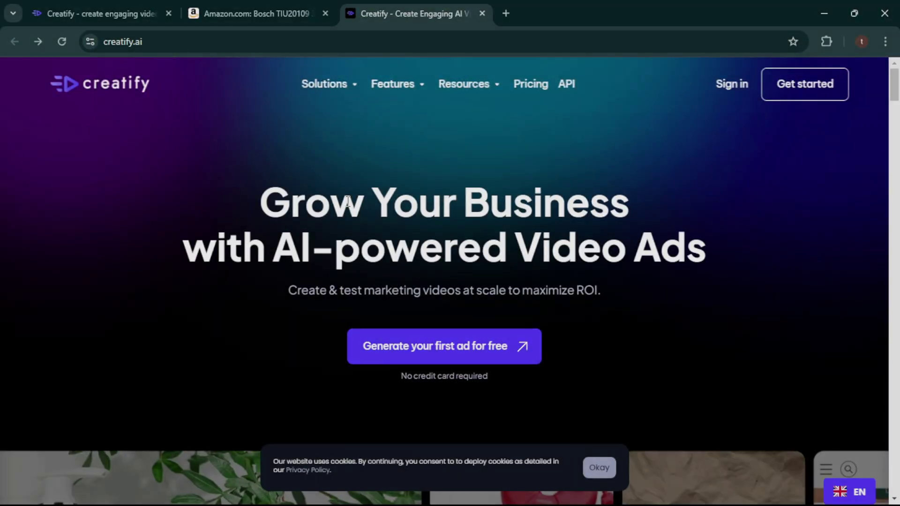
# Start a free link-to-video ad and paste the Bosch espresso machine's Amazon URL into the link field.
pyautogui.click(436, 353)
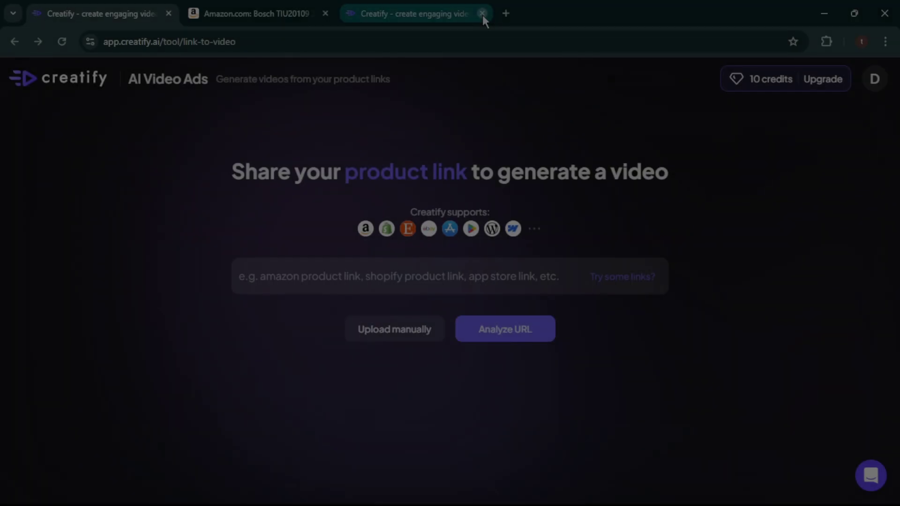
pyautogui.click(482, 13)
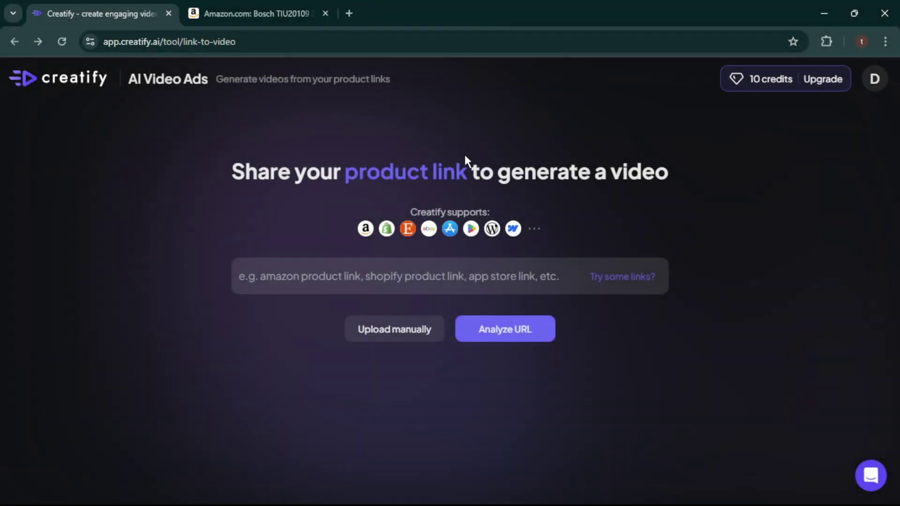
pyautogui.click(420, 329)
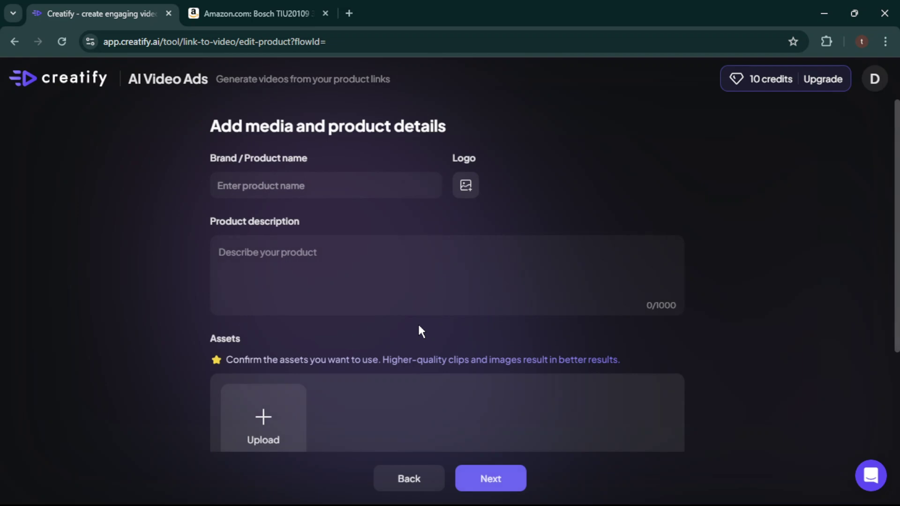
pyautogui.click(14, 41)
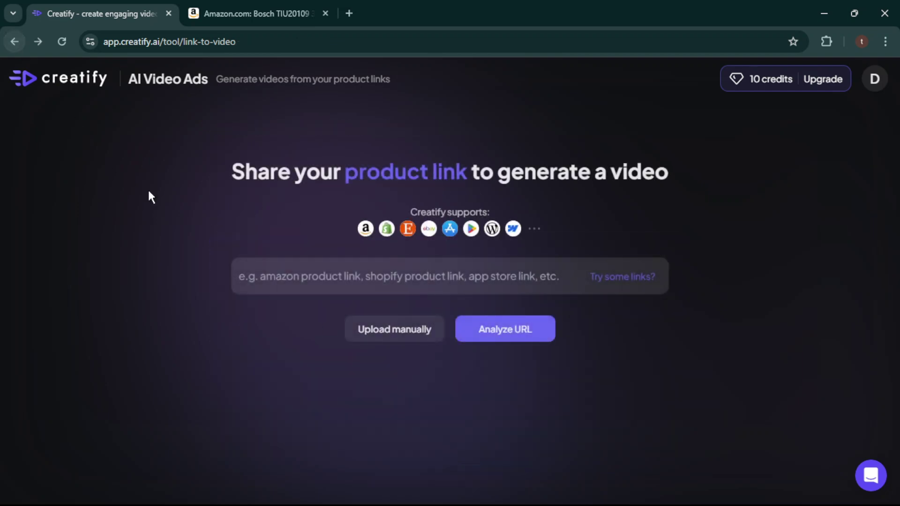
pyautogui.rightClick(334, 261)
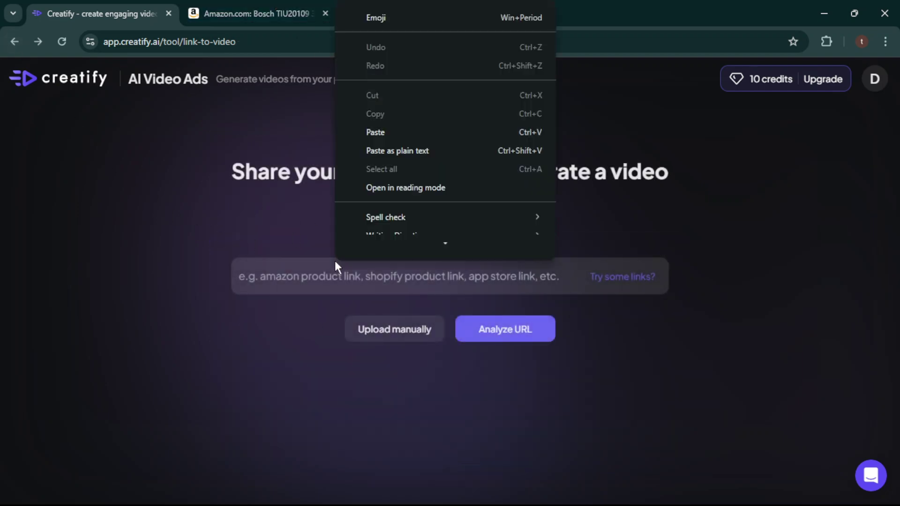
pyautogui.click(377, 123)
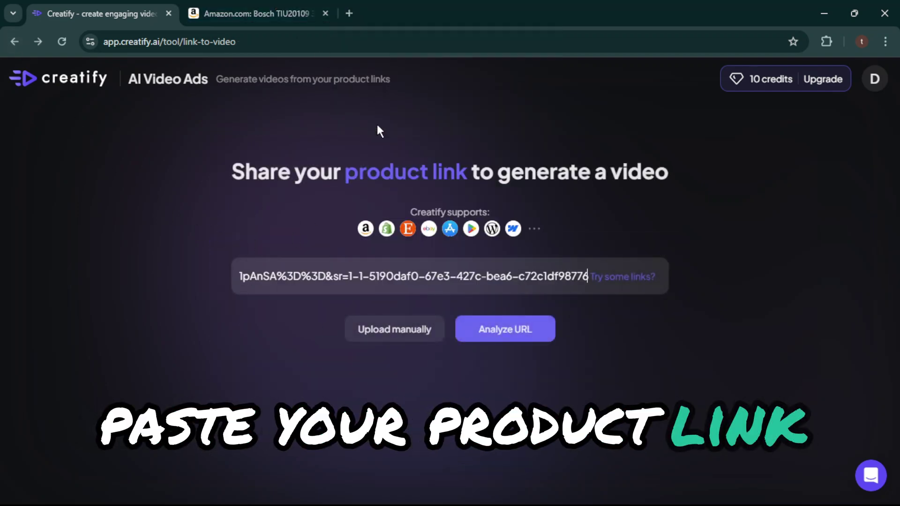
# Analyze the Amazon URL and review the generated Bosch TIU20109 300 Series product description.
pyautogui.click(502, 333)
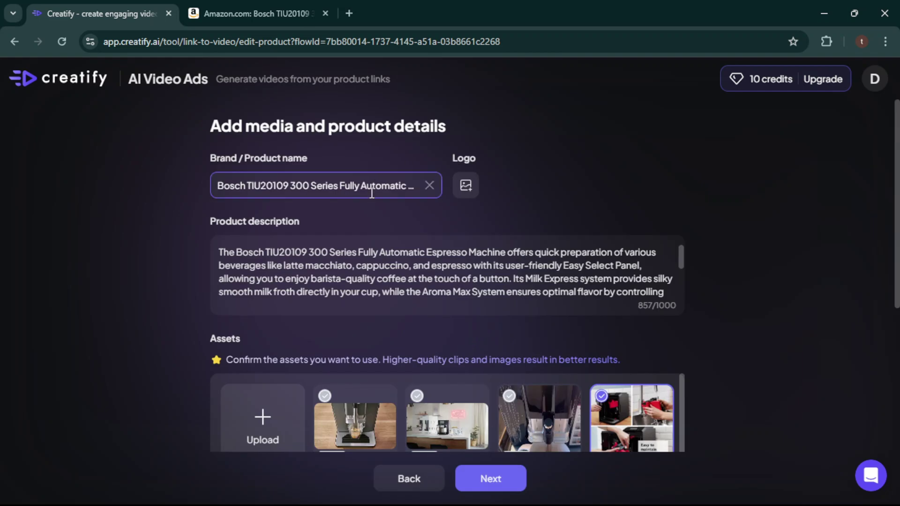
pyautogui.click(458, 249)
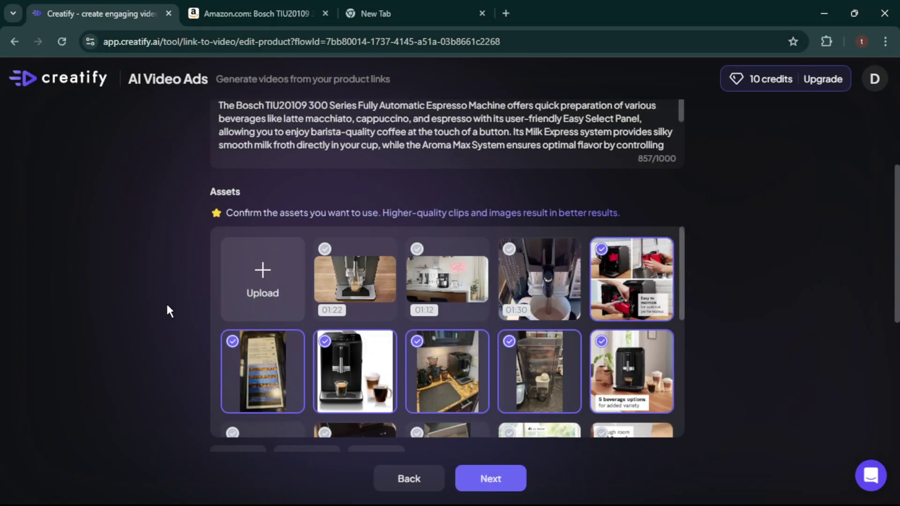
pyautogui.scroll(-1, 167, 305)
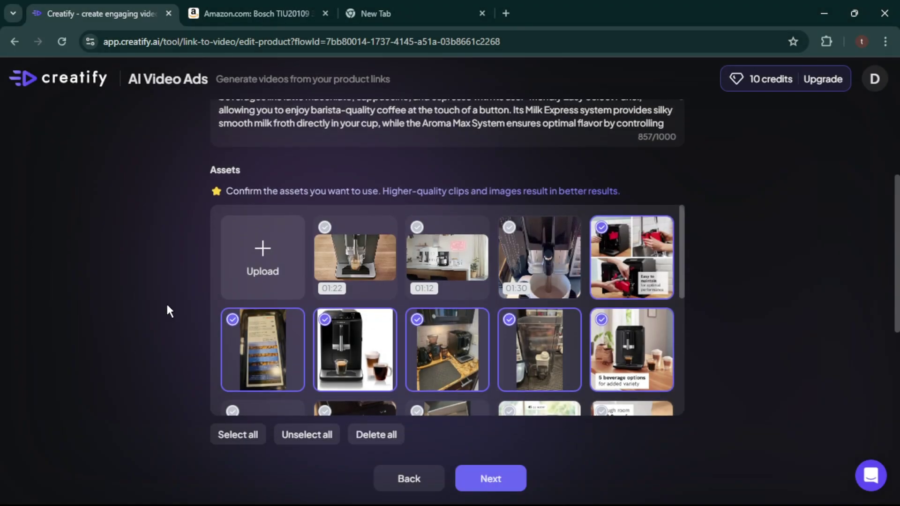
pyautogui.moveTo(209, 169); pyautogui.dragTo(240, 170)
pyautogui.click(257, 166)
pyautogui.moveTo(349, 253)
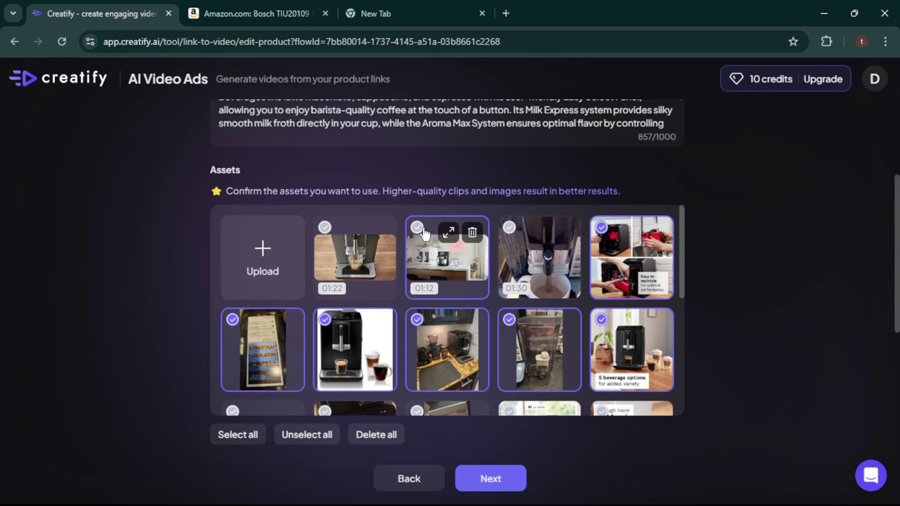
pyautogui.scroll(-8, 485, 307)
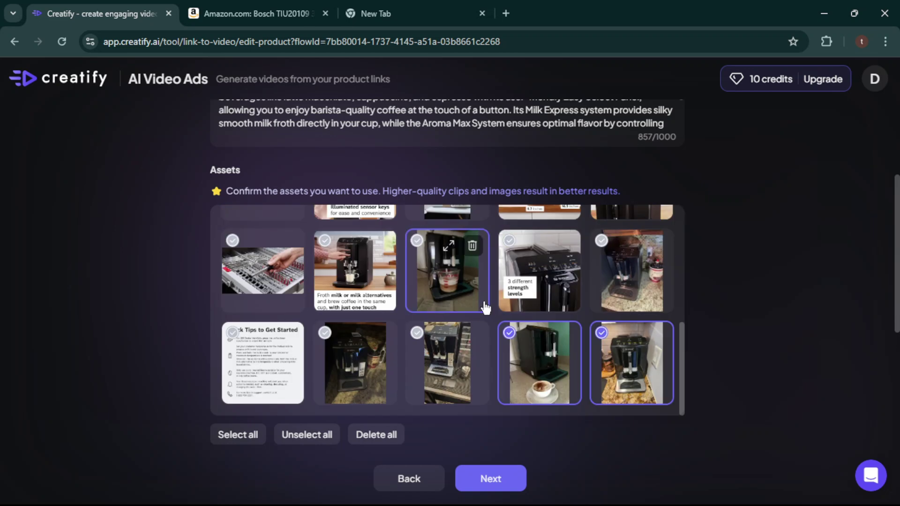
pyautogui.moveTo(545, 196)
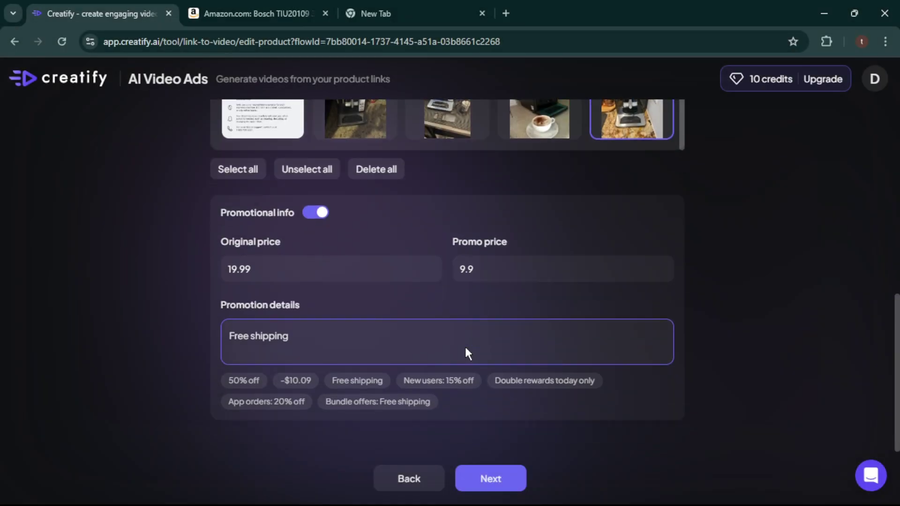
# Keep the original and promo prices, add 'Double rewards today only' to the promotion, and continue.
pyautogui.click(263, 234)
pyautogui.click(490, 275)
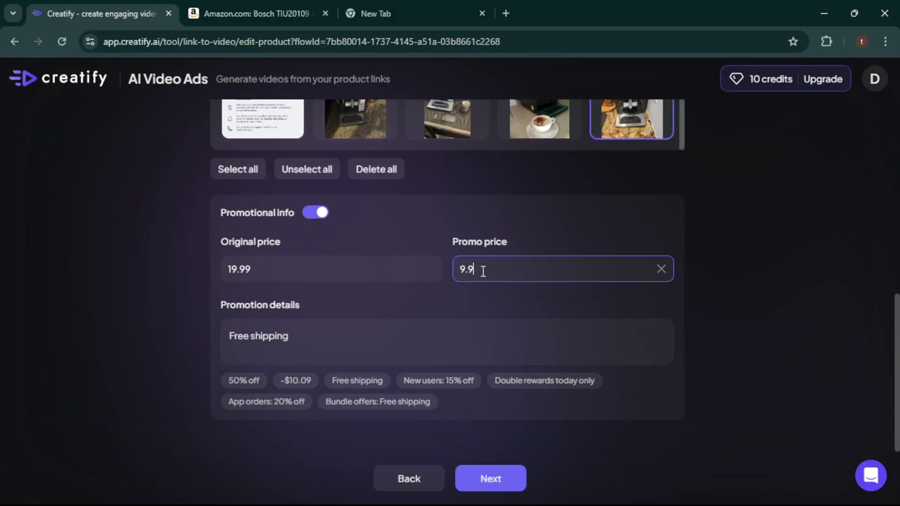
pyautogui.click(288, 275)
pyautogui.click(314, 301)
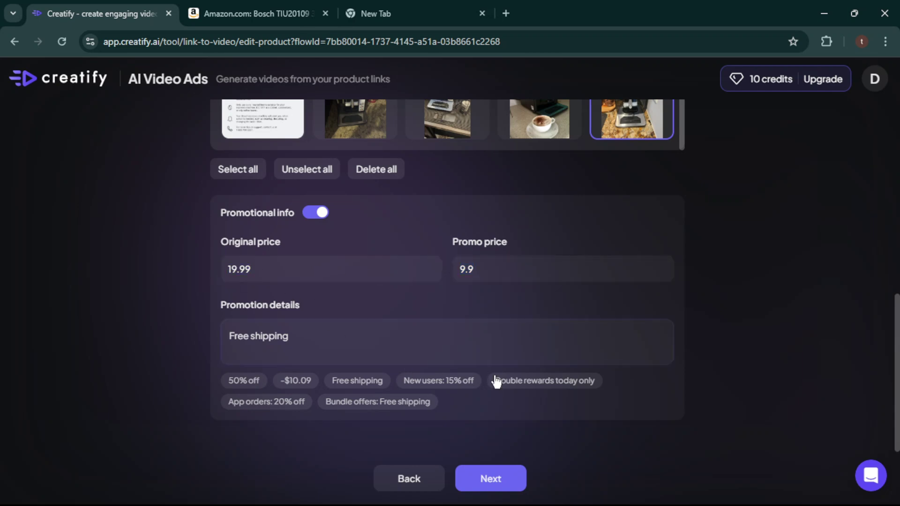
pyautogui.click(542, 382)
pyautogui.click(489, 477)
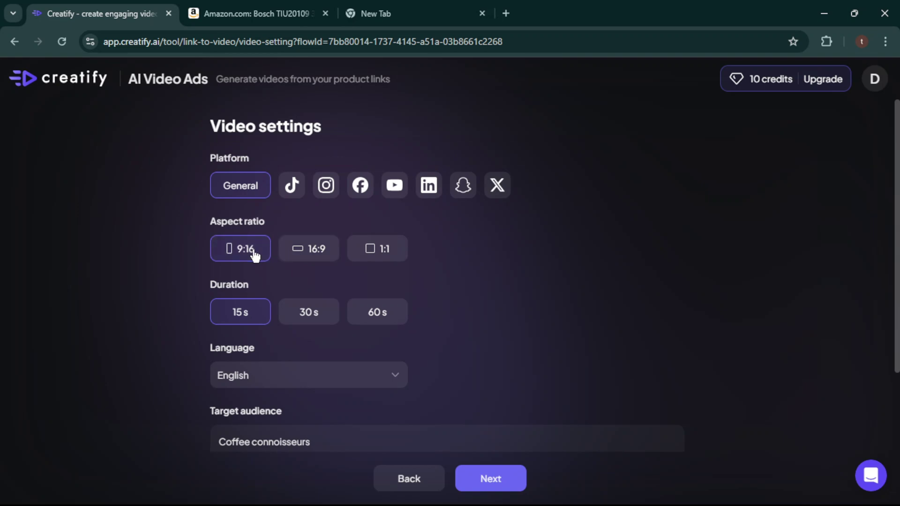
# Keep English as the language and add 'Espresso machine enthusiasts' to the target audience.
pyautogui.scroll(-1, 300, 288)
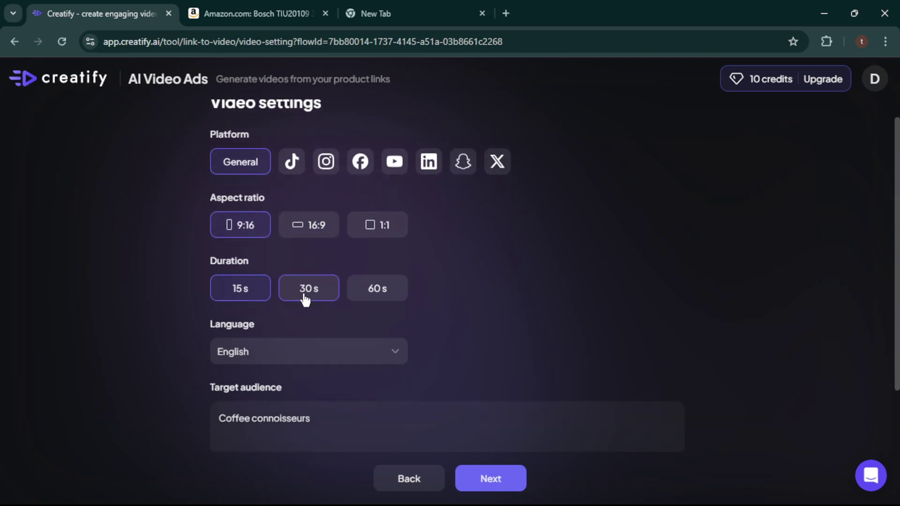
pyautogui.click(391, 352)
pyautogui.click(390, 351)
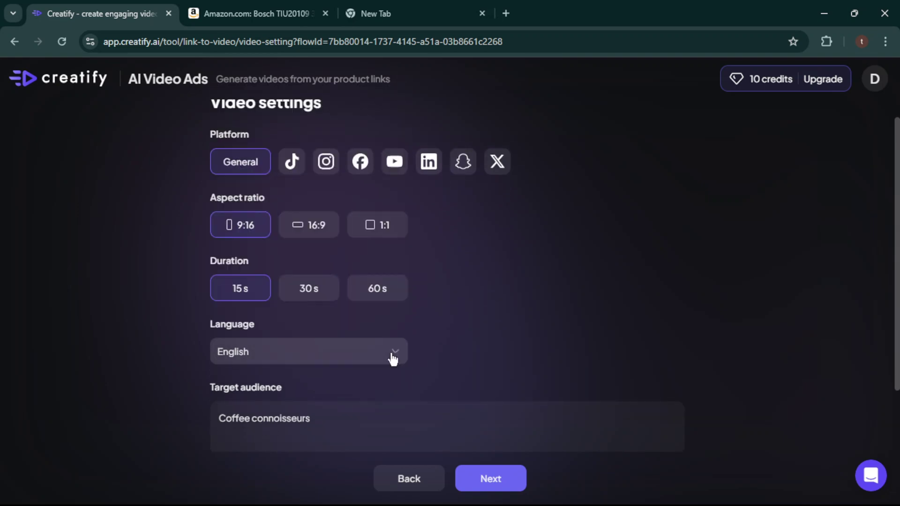
pyautogui.scroll(-3, 390, 350)
pyautogui.click(393, 359)
pyautogui.click(507, 398)
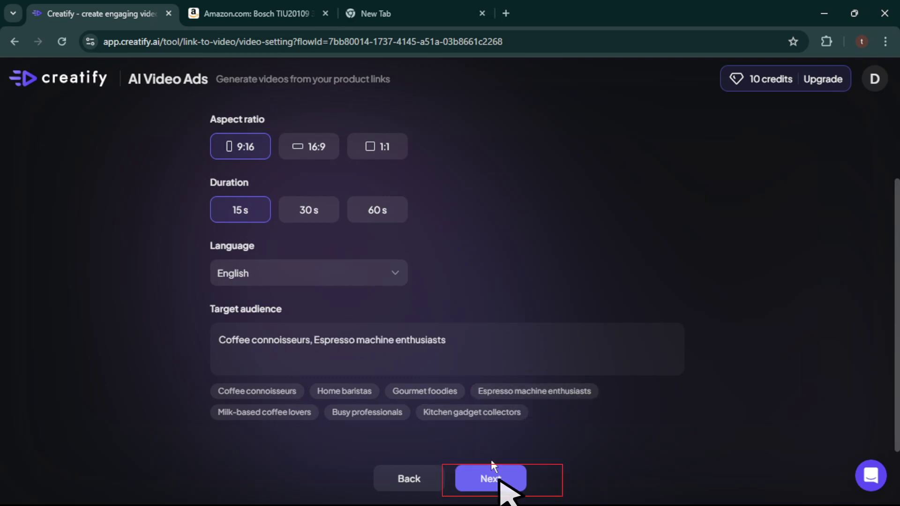
pyautogui.click(492, 476)
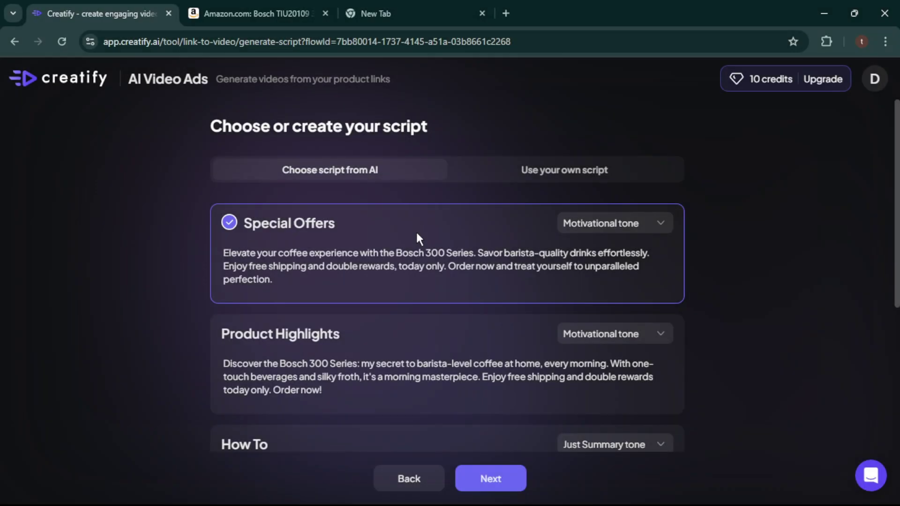
# Review the AI-written scripts and generate additional script options.
pyautogui.click(551, 178)
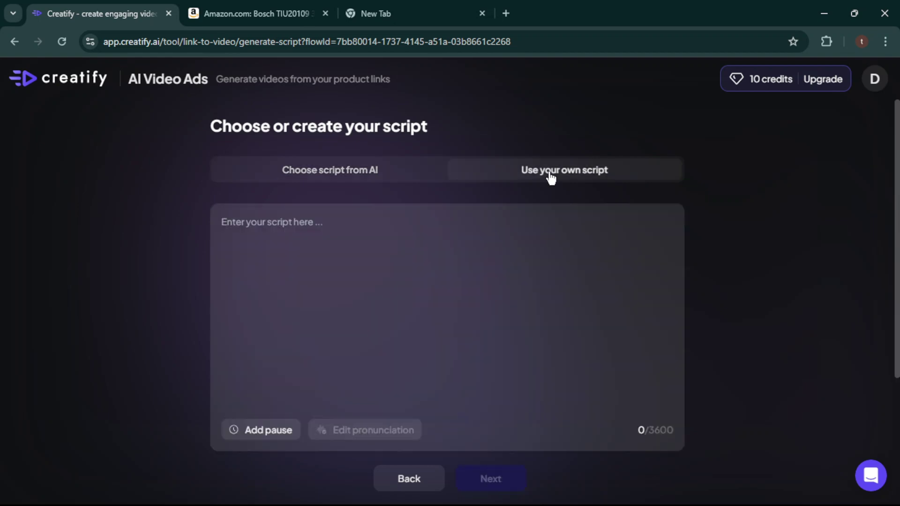
pyautogui.click(374, 172)
pyautogui.scroll(-2, 459, 271)
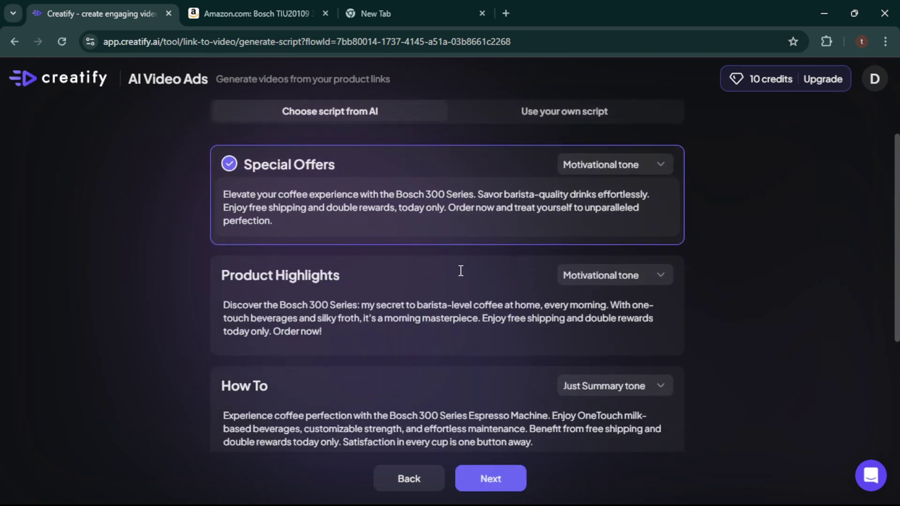
pyautogui.scroll(-4, 460, 275)
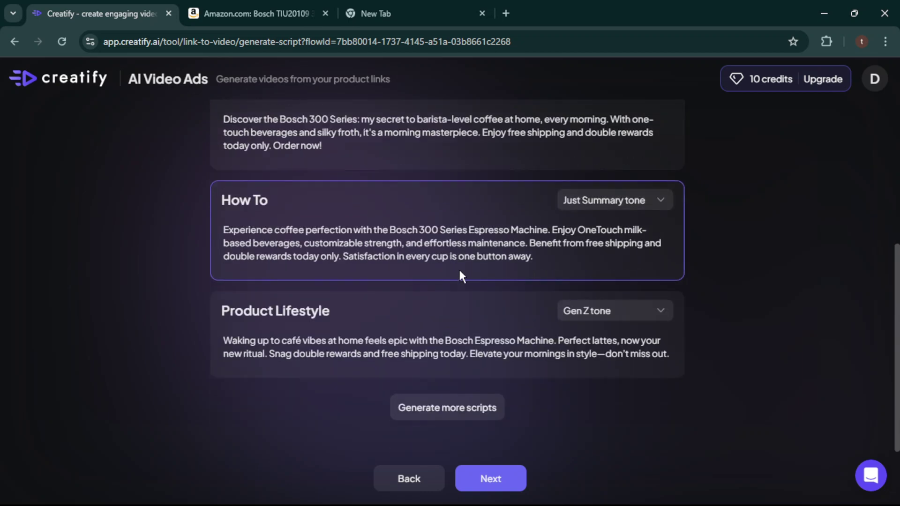
pyautogui.click(429, 415)
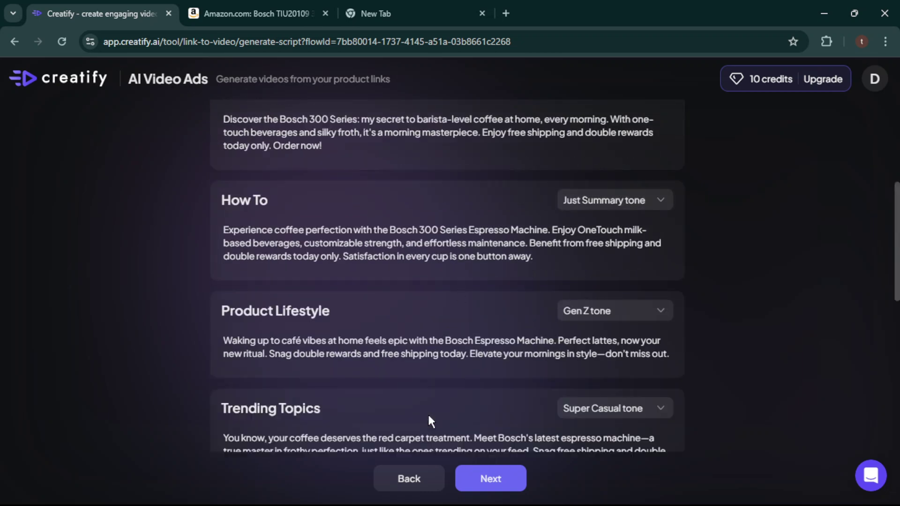
# Select the Product Highlights script and proceed to avatar selection.
pyautogui.scroll(-10, 427, 412)
pyautogui.scroll(20, 428, 414)
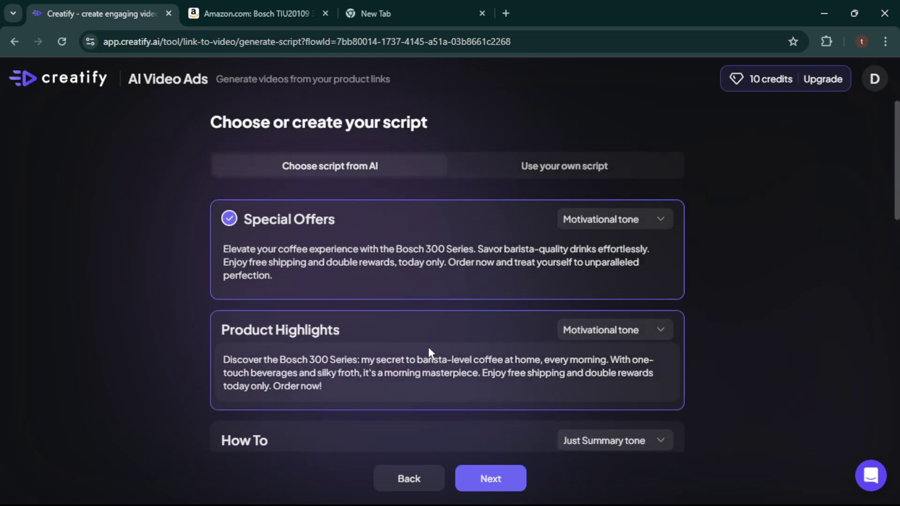
pyautogui.click(428, 351)
pyautogui.scroll(-3, 583, 419)
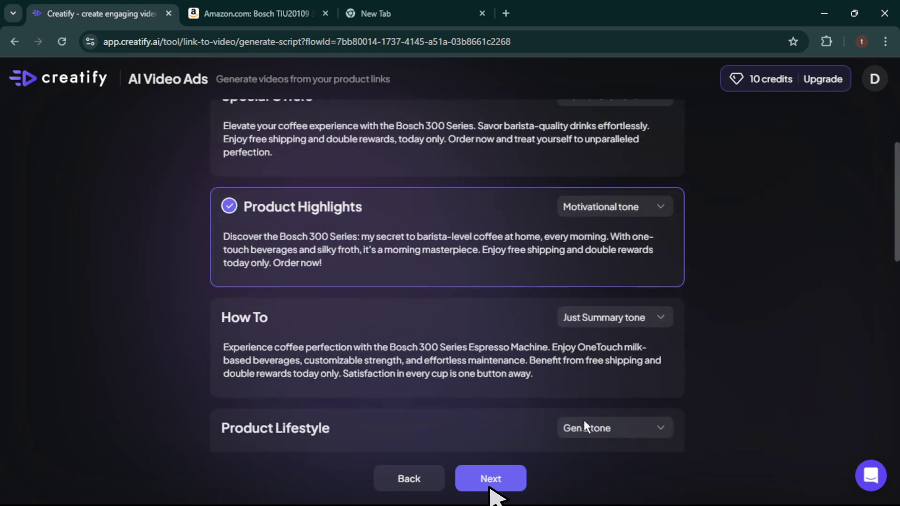
pyautogui.scroll(-2, 482, 484)
pyautogui.click(479, 481)
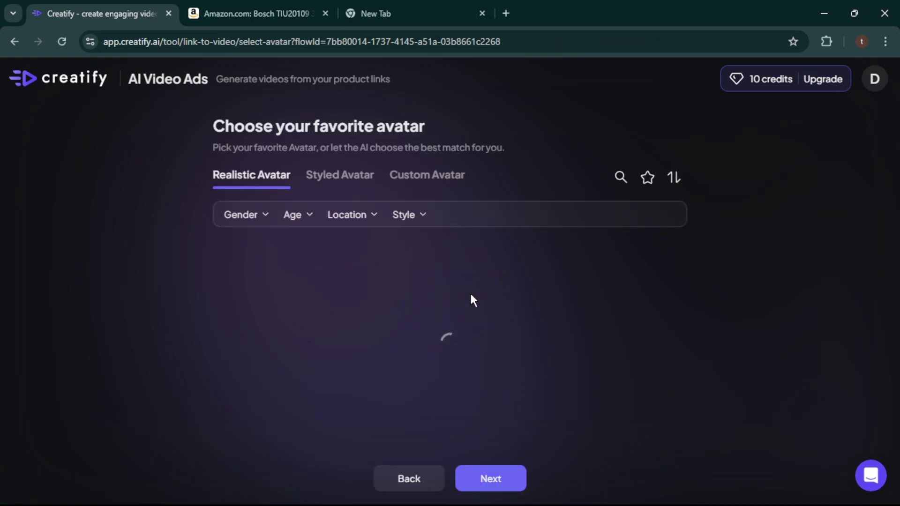
# Browse the Styled, Custom and Realistic avatar collections and the gender filter.
pyautogui.click(342, 183)
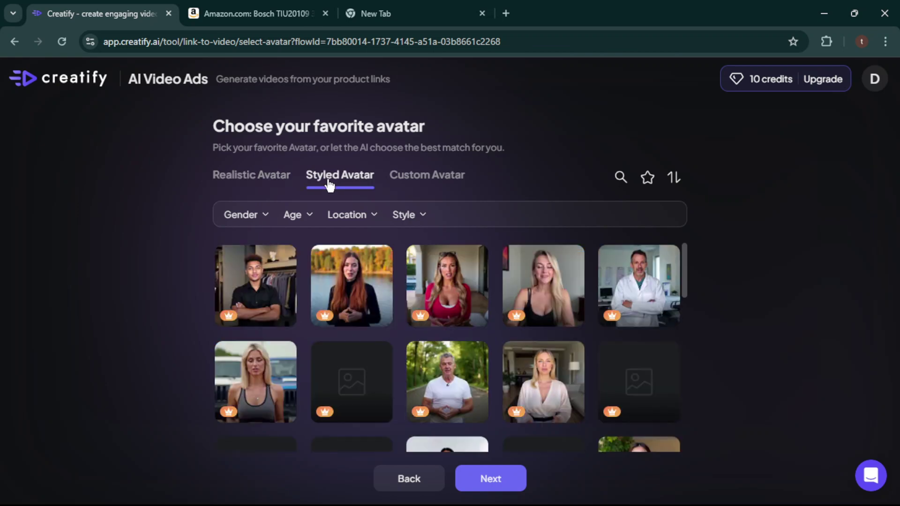
pyautogui.click(419, 179)
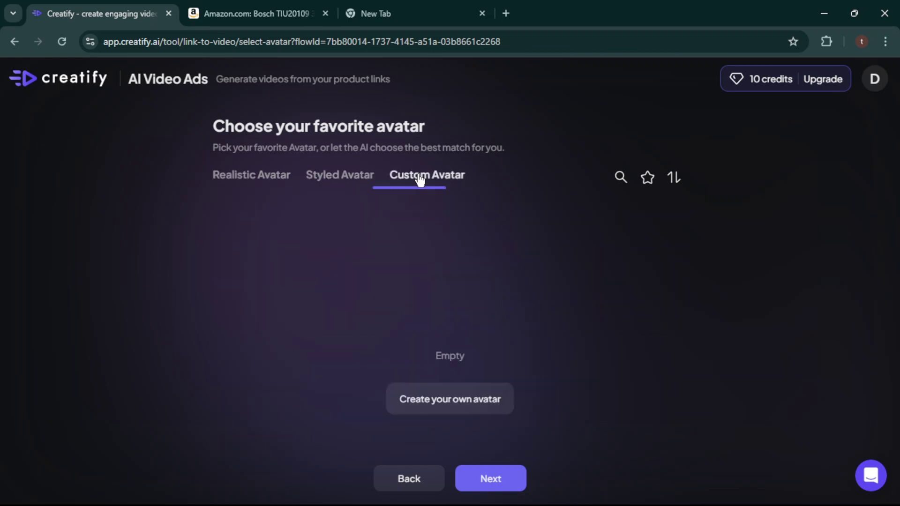
pyautogui.click(251, 178)
pyautogui.click(266, 210)
pyautogui.click(266, 210)
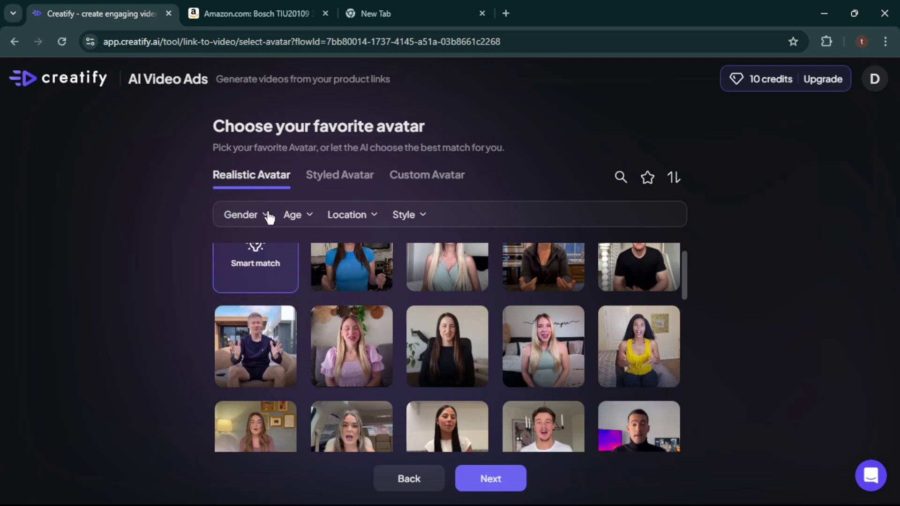
pyautogui.scroll(1, 254, 272)
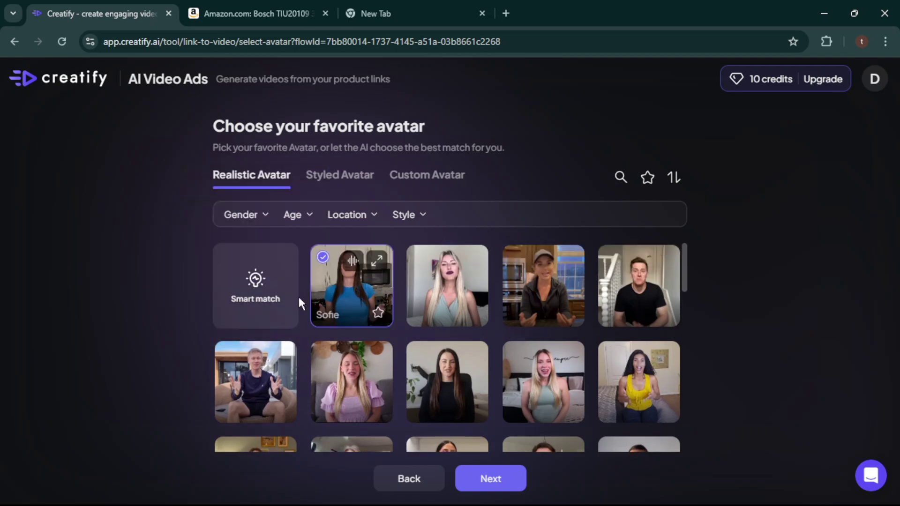
# Select the Smart match avatar card and start generating the video ads.
pyautogui.click(270, 300)
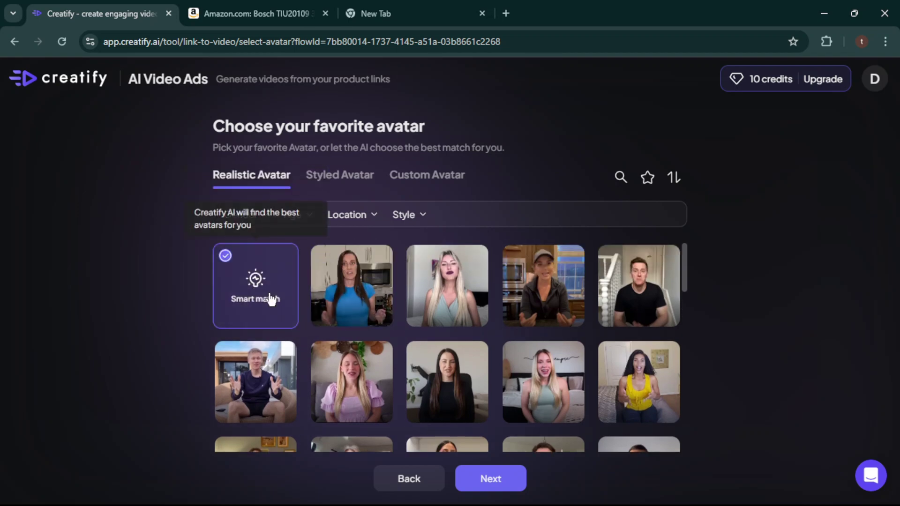
pyautogui.scroll(-3, 518, 401)
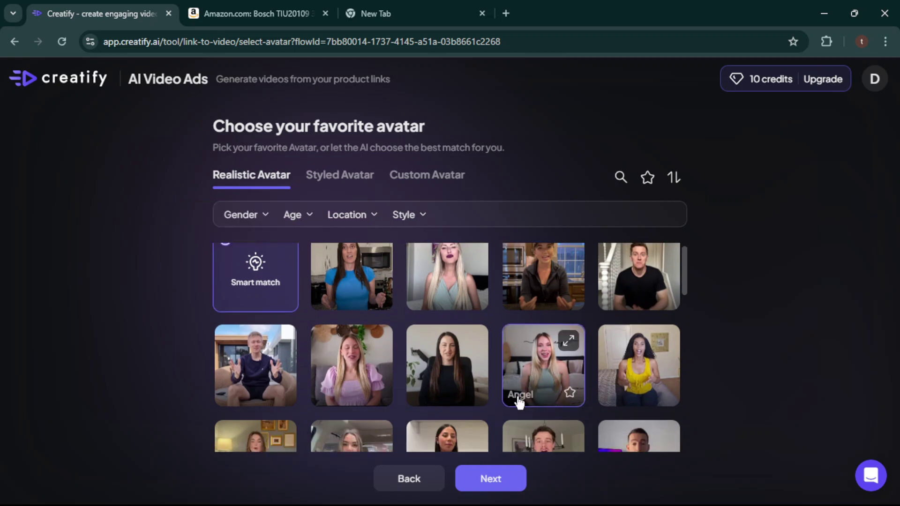
pyautogui.scroll(3, 518, 400)
pyautogui.scroll(-3, 515, 400)
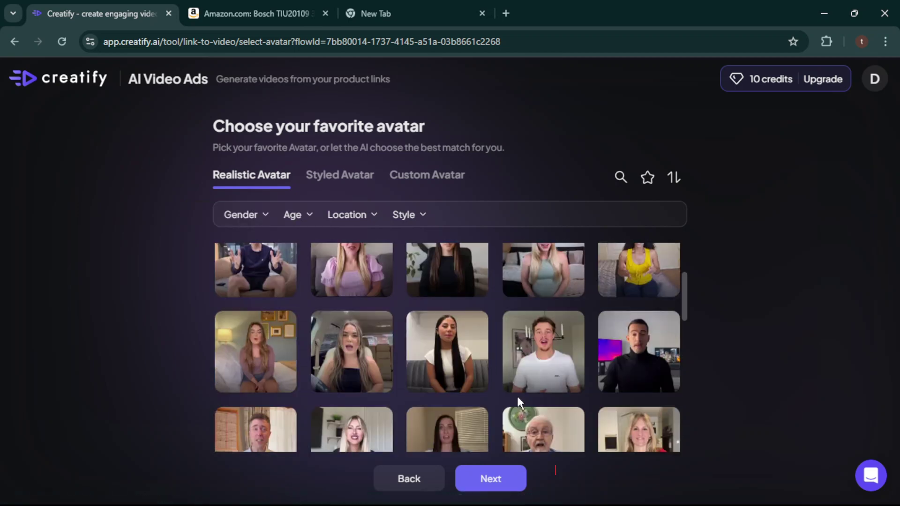
pyautogui.click(499, 479)
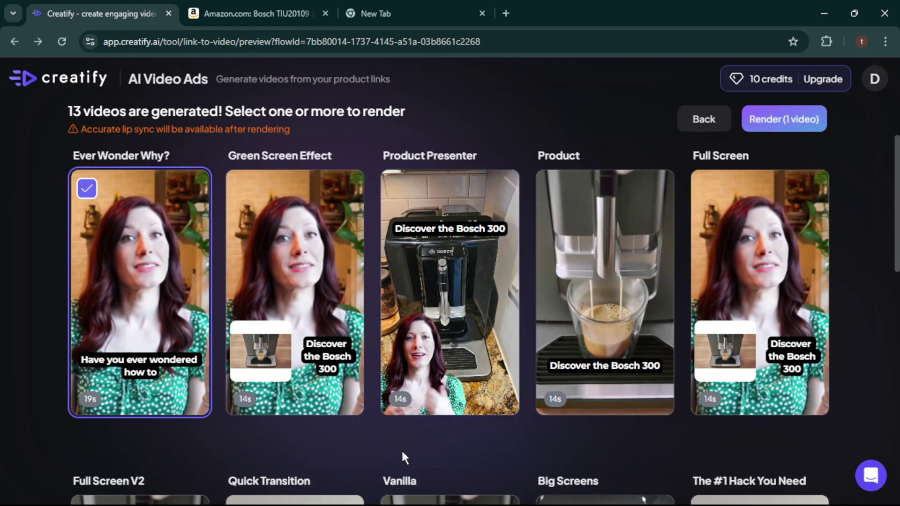
# Open a generated Bosch ad in the video editor and view the caption styles.
pyautogui.click(403, 436)
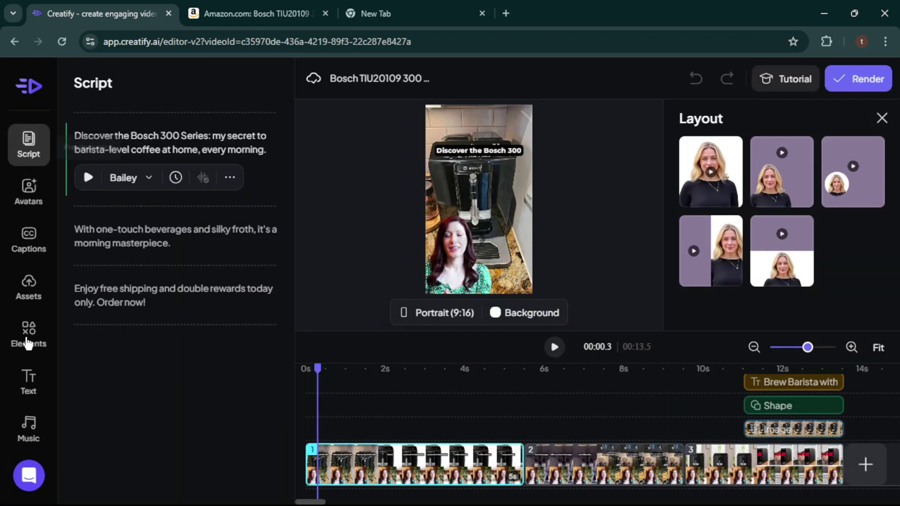
pyautogui.click(25, 241)
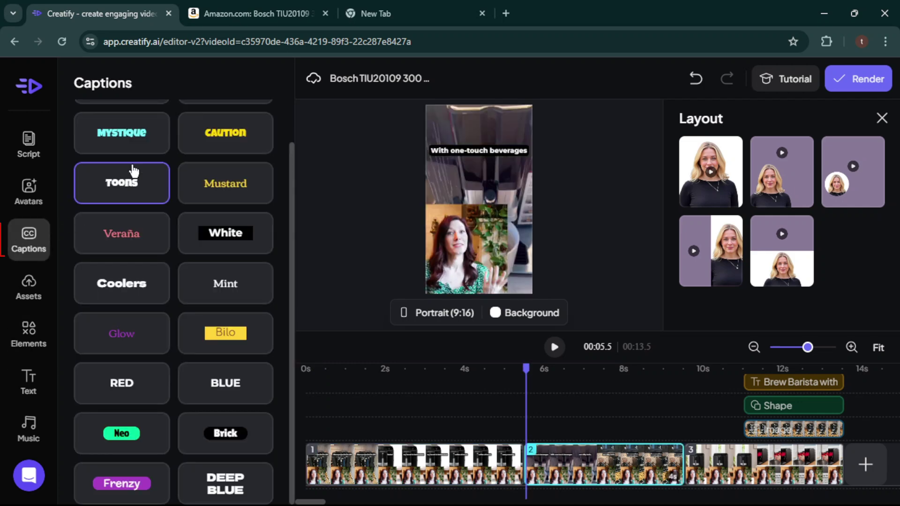
pyautogui.scroll(1, 136, 171)
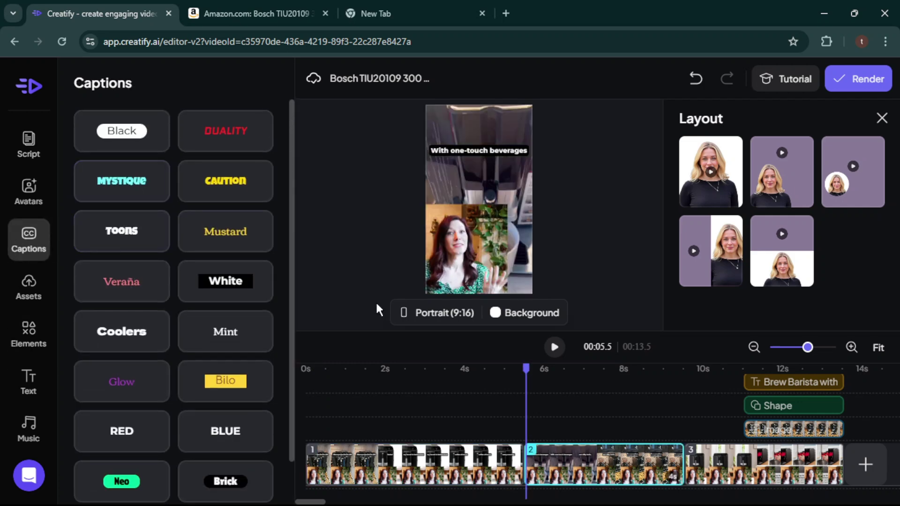
# Browse the background music library, cancel the file upload, and apply avatar layout 2.
pyautogui.click(28, 425)
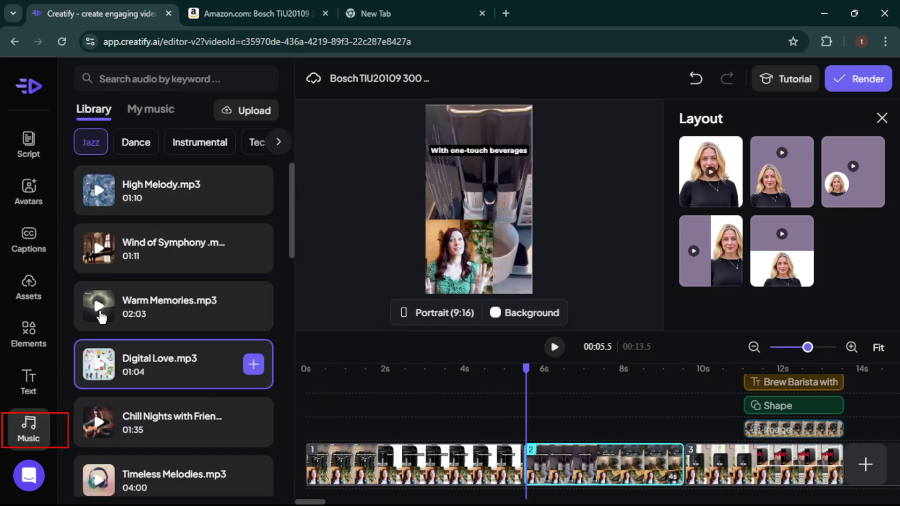
pyautogui.click(247, 111)
pyautogui.click(723, 29)
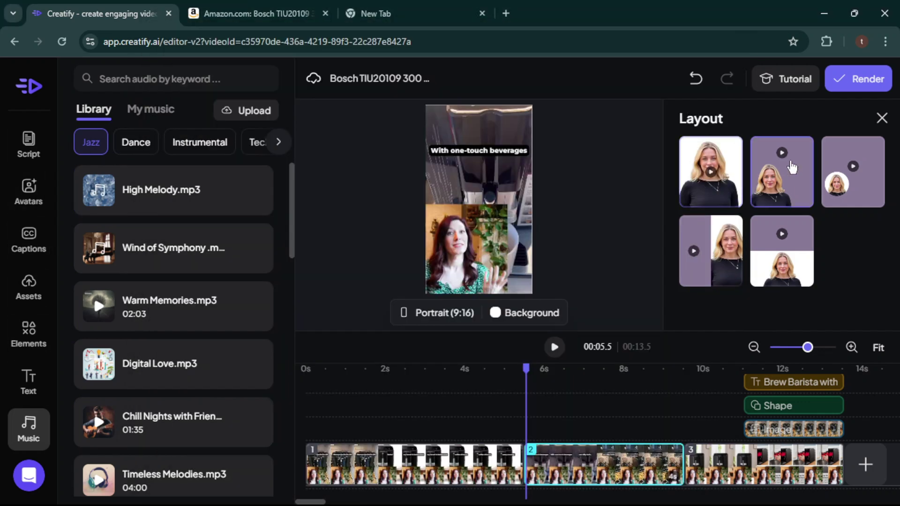
pyautogui.click(788, 167)
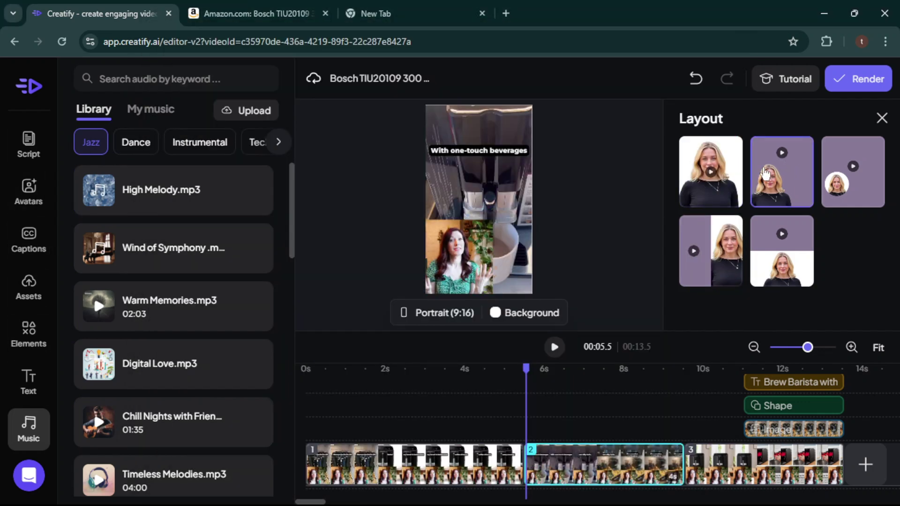
pyautogui.click(29, 422)
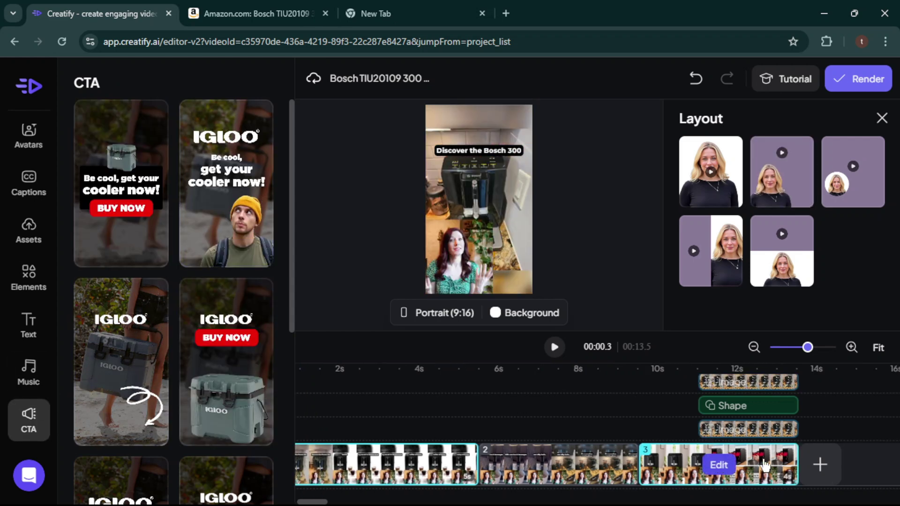
# Render the ad for 5 credits, download the watermarked video, and view watermark-removal plans.
pyautogui.click(859, 83)
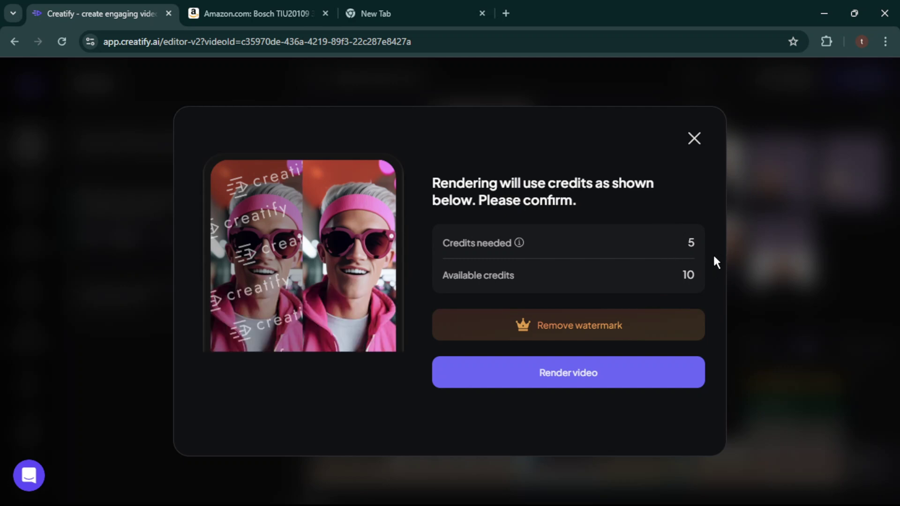
pyautogui.click(606, 382)
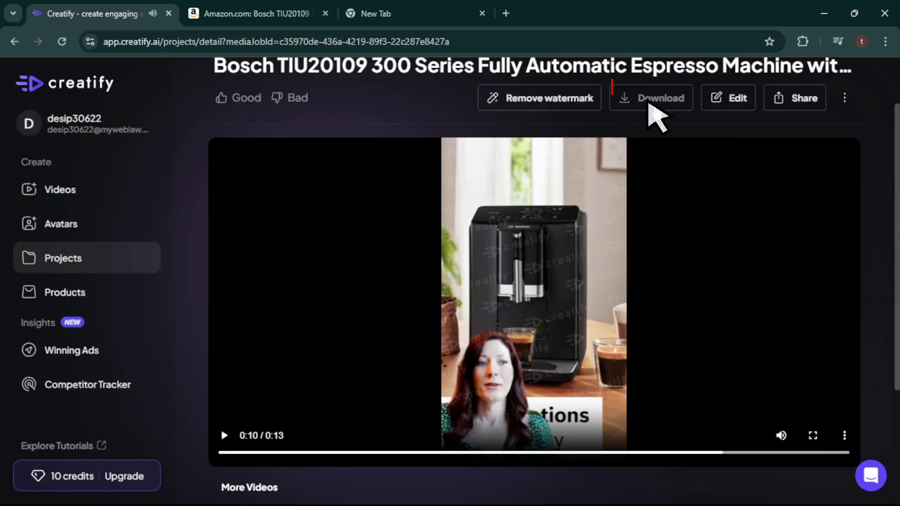
pyautogui.click(649, 101)
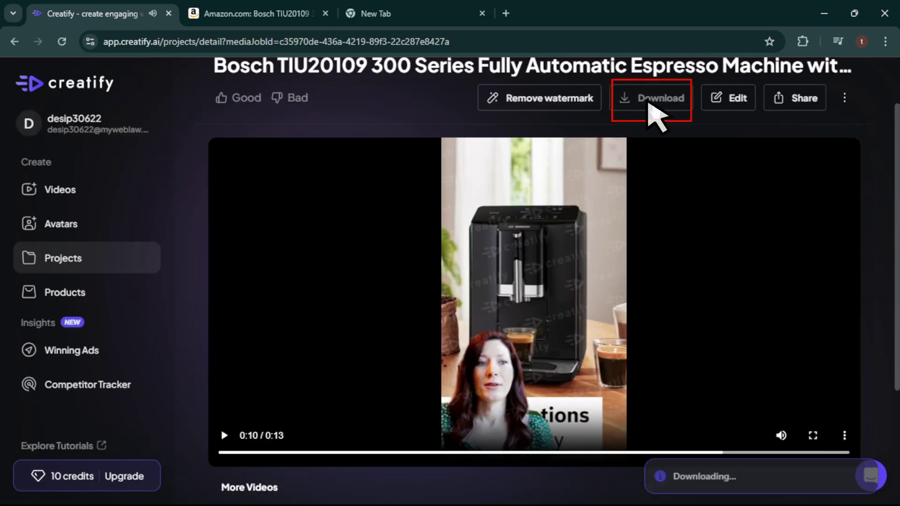
pyautogui.click(535, 96)
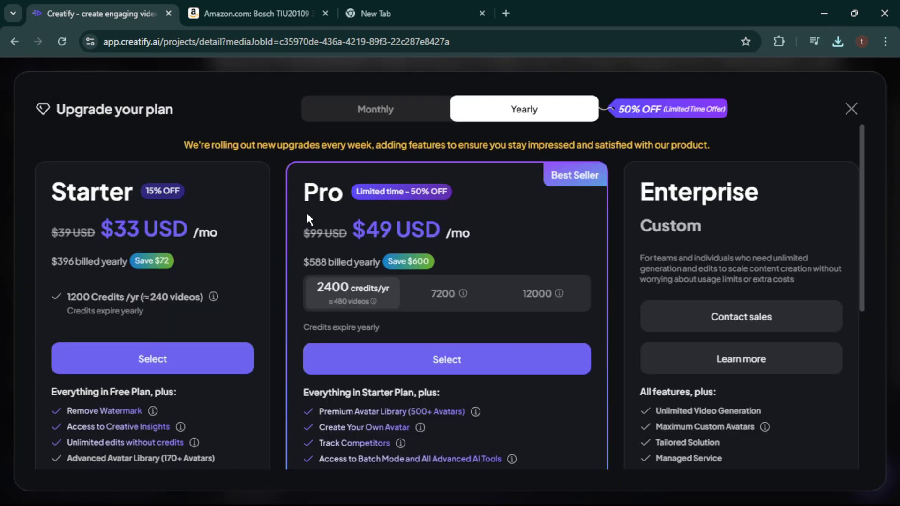
# Close the 'Upgrade your plan' modal.
pyautogui.click(850, 111)
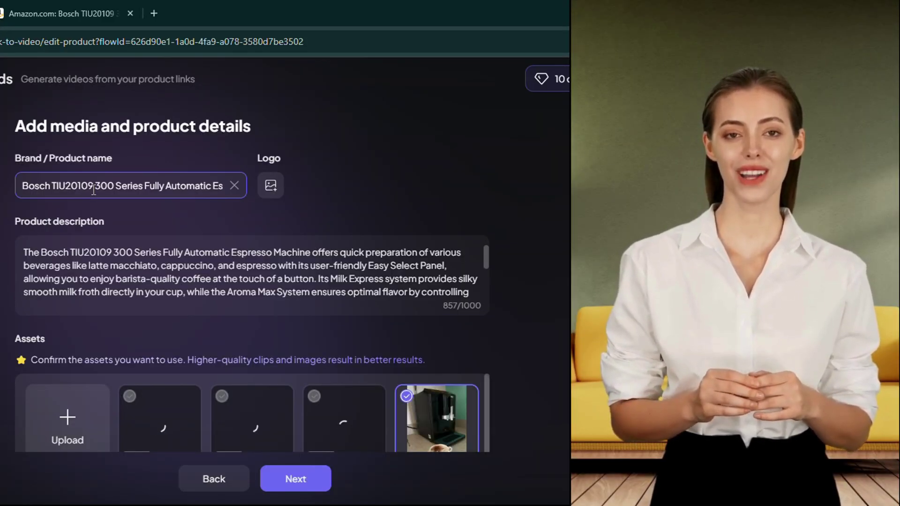
# Scroll through the editor and bring up the caption style choices.
pyautogui.scroll(-8, 385, 372)
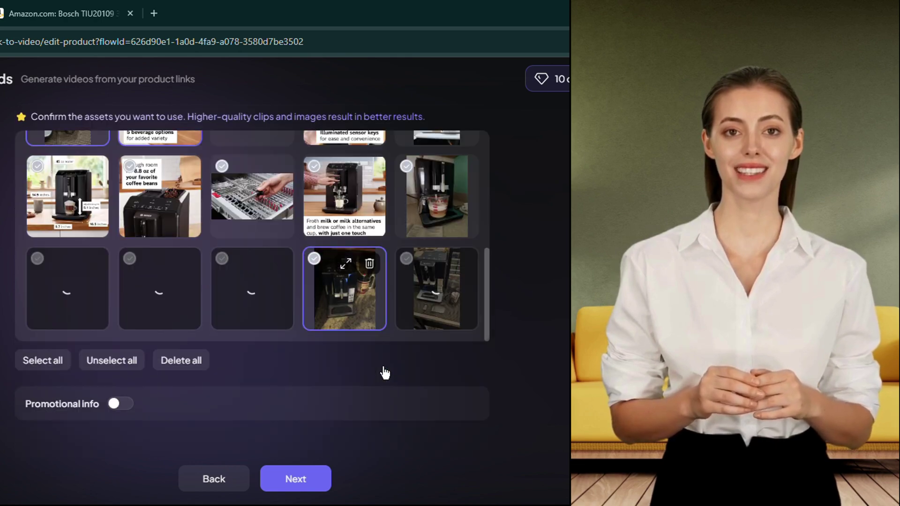
pyautogui.scroll(8, 384, 373)
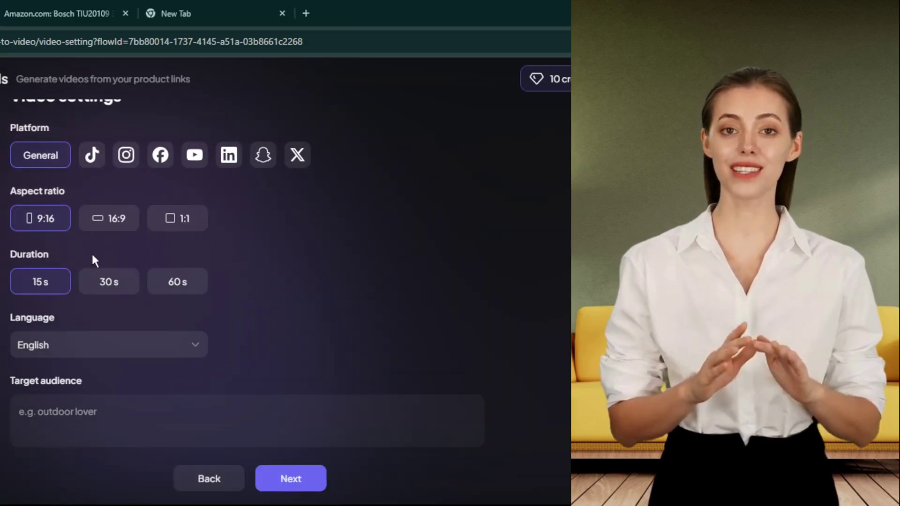
pyautogui.scroll(-1, 94, 260)
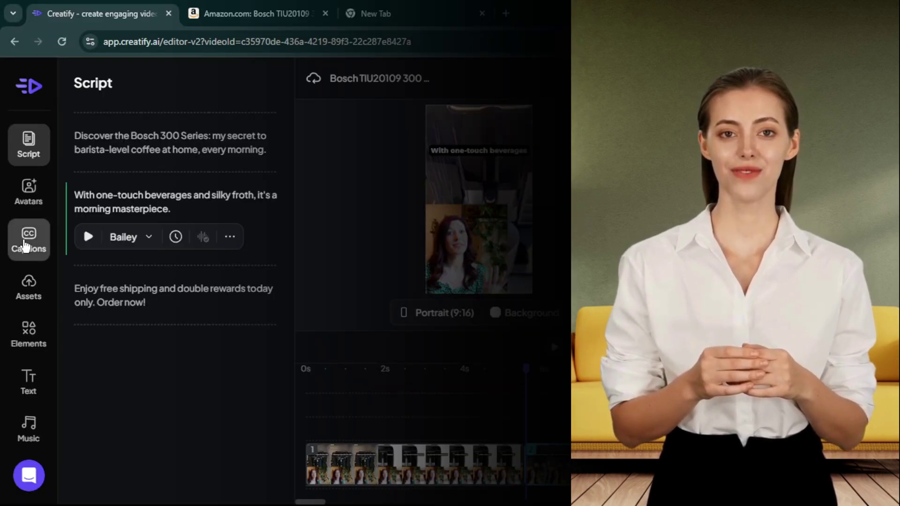
pyautogui.click(29, 239)
# View the background music library, then open the Bosch TIU20109 300 Series project card.
pyautogui.scroll(-1, 108, 323)
pyautogui.click(29, 428)
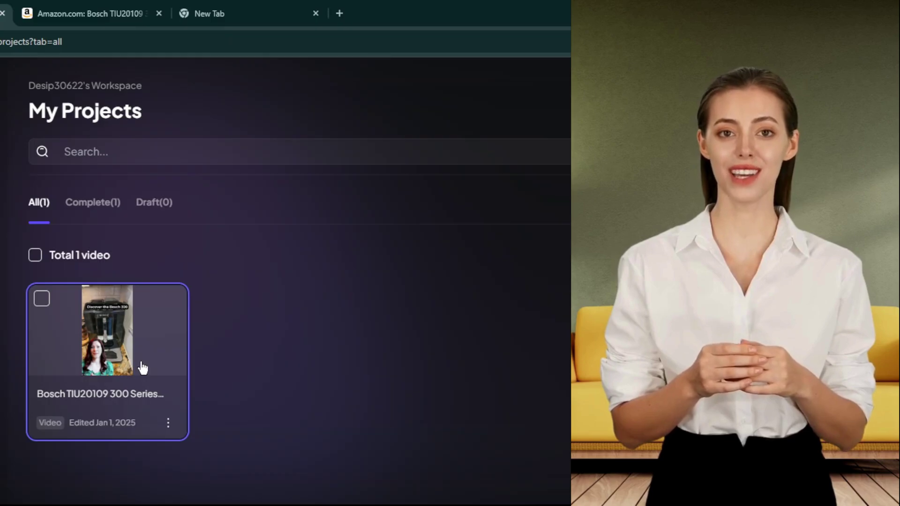
pyautogui.click(143, 368)
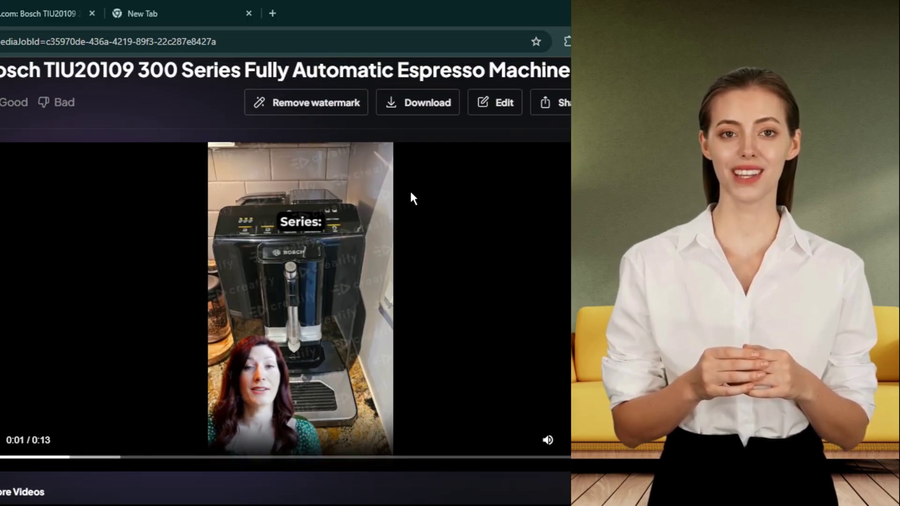